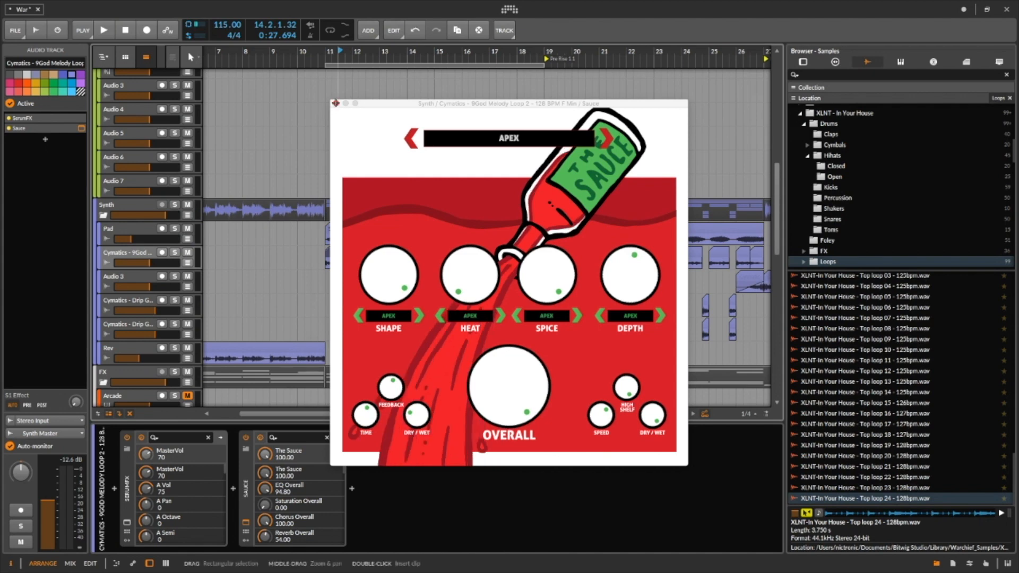
# Bypass the SerumFX device on the Cymatics 9God melody loop track.
pyautogui.click(128, 440)
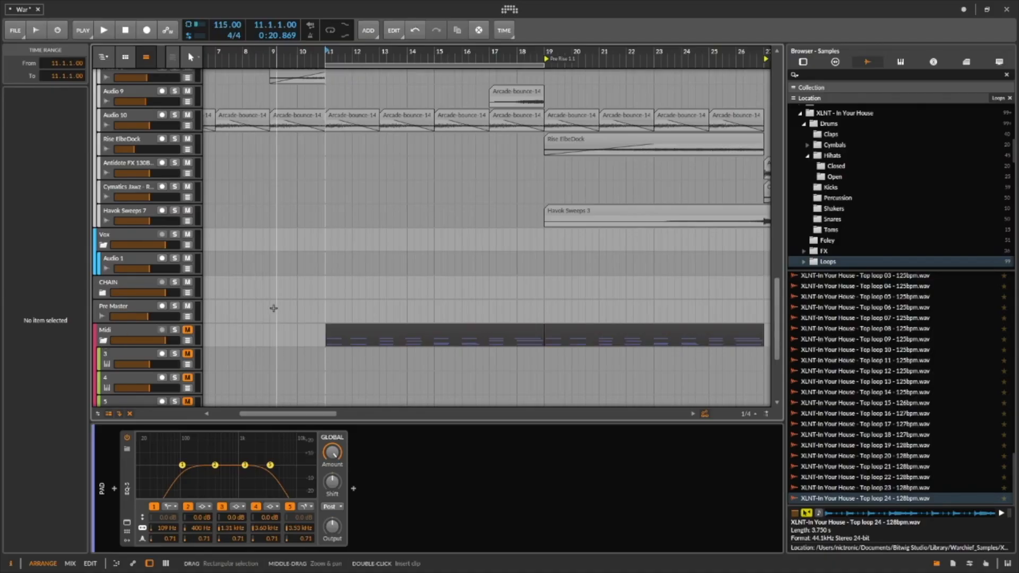
# Look over the clips in the muted Midi group along the timeline and play briefly from bar 11.
pyautogui.scroll(-5, 341, 272)
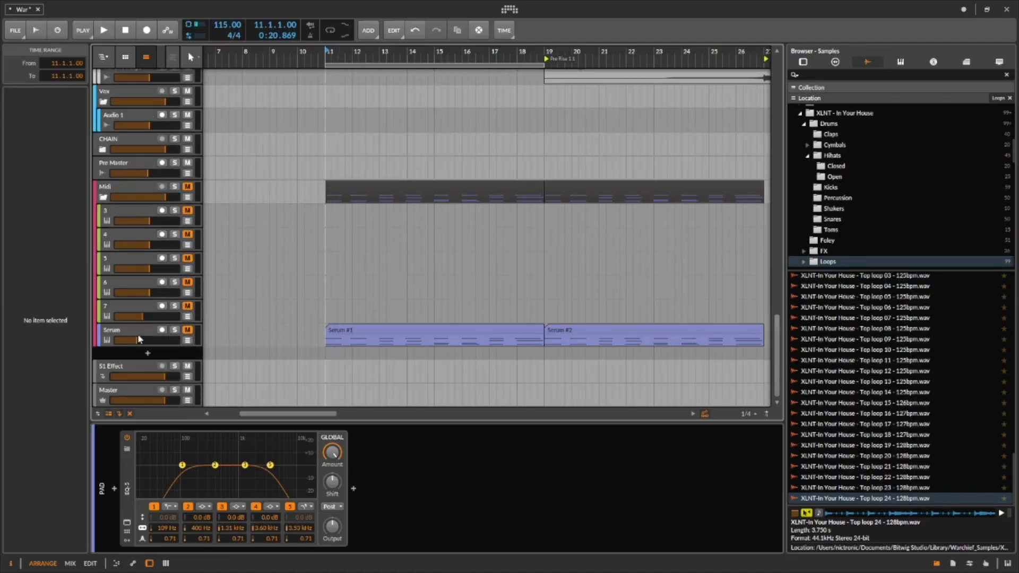
pyautogui.hscroll(6, 324, 270)
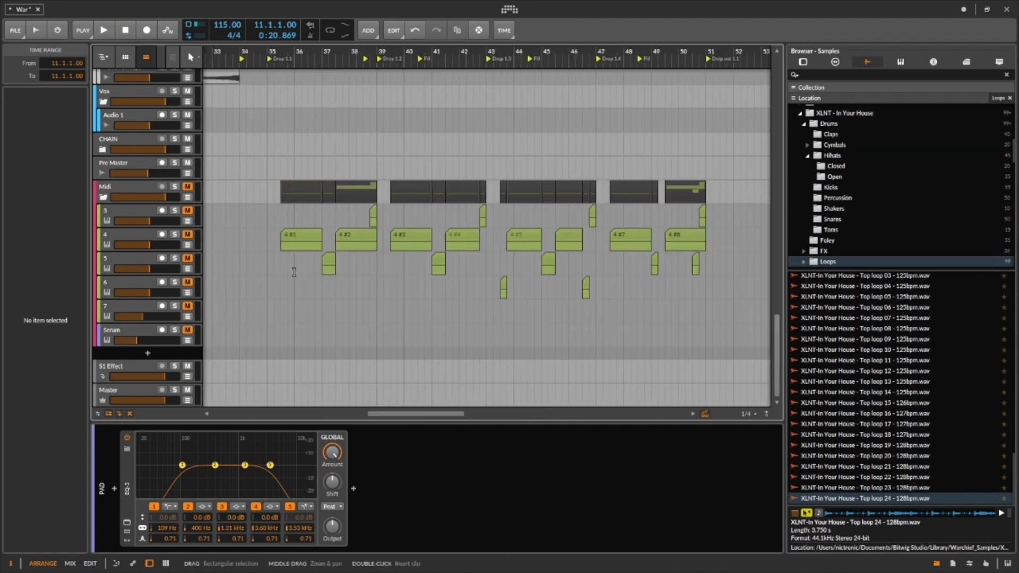
pyautogui.hscroll(7, 324, 270)
pyautogui.hscroll(-15, 400, 276)
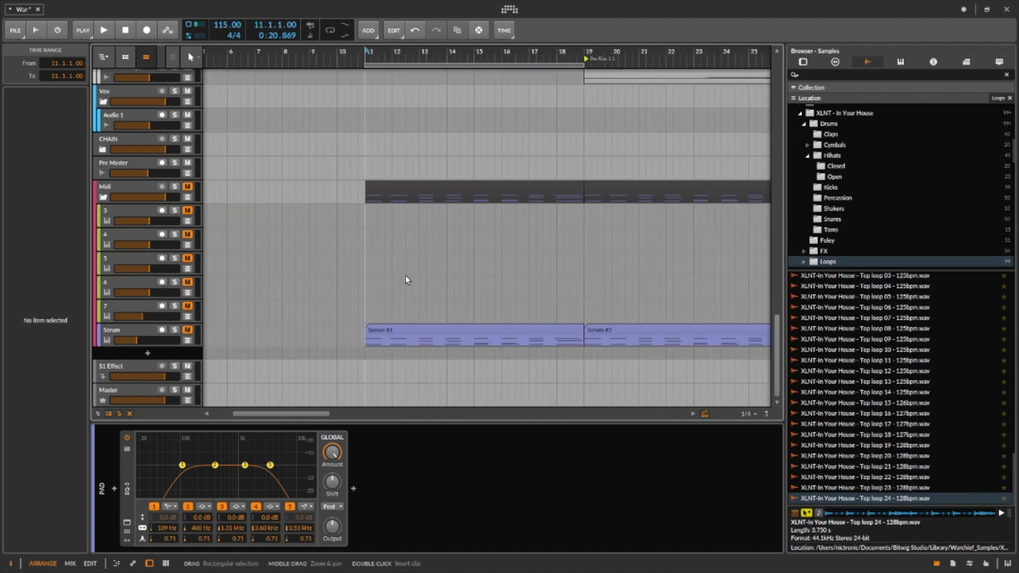
pyautogui.hscroll(3, 407, 275)
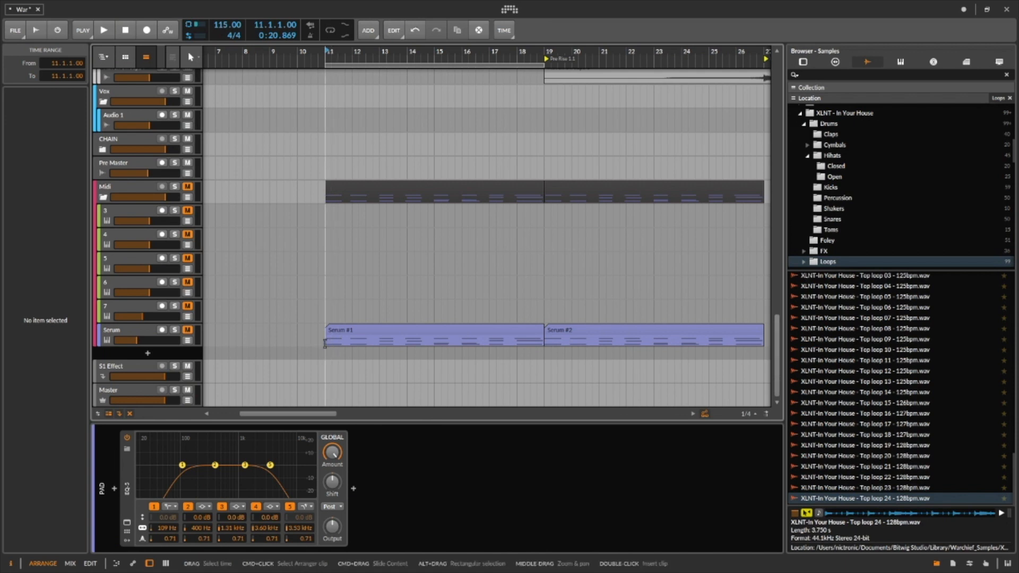
pyautogui.press('space')
pyautogui.press('space')
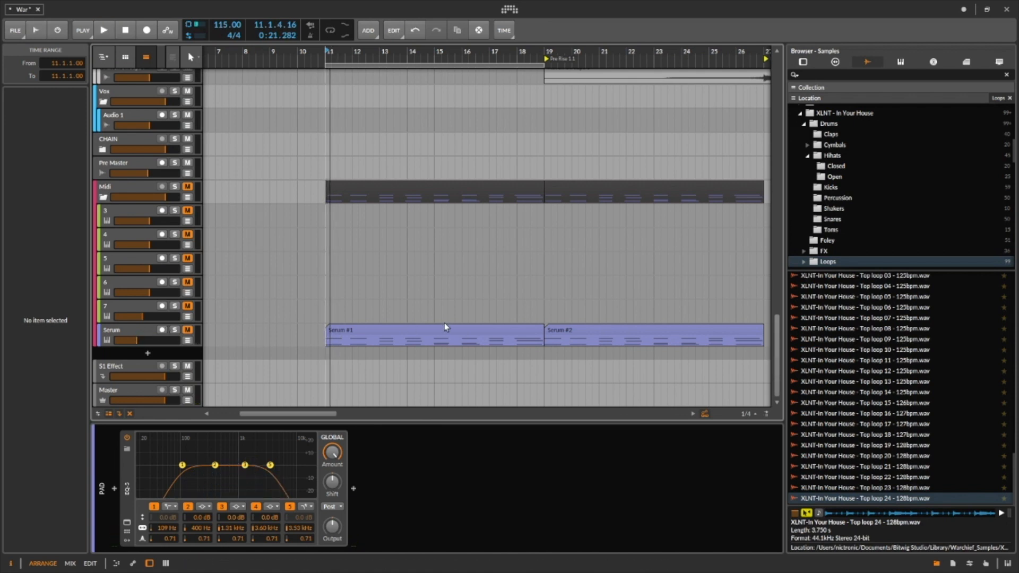
# Inspect the notes of the Serum #1 clip in the note editor, then restore the full-height arrangement.
pyautogui.doubleClick(442, 327)
pyautogui.moveTo(468, 462); pyautogui.dragTo(502, 248)
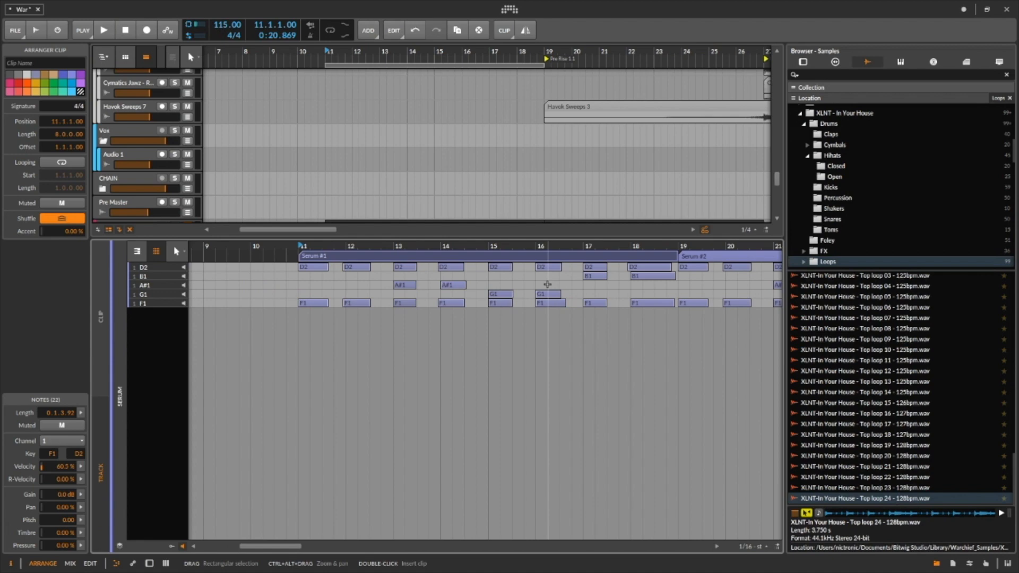
pyautogui.moveTo(381, 240); pyautogui.dragTo(408, 535)
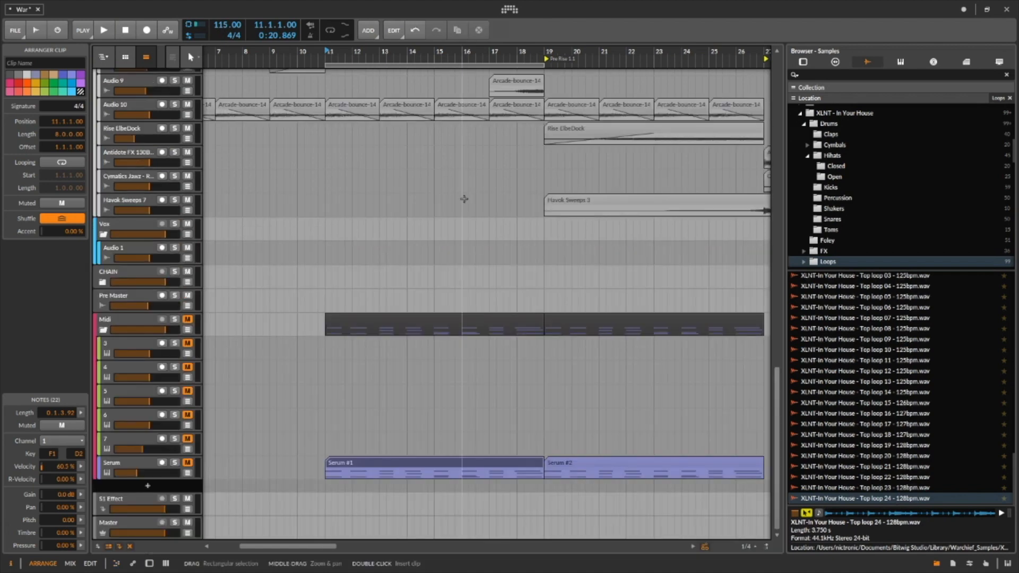
# Find the soloed Pad track in the Synth group and play it from bar 11.
pyautogui.scroll(20, 464, 231)
pyautogui.scroll(-10, 463, 235)
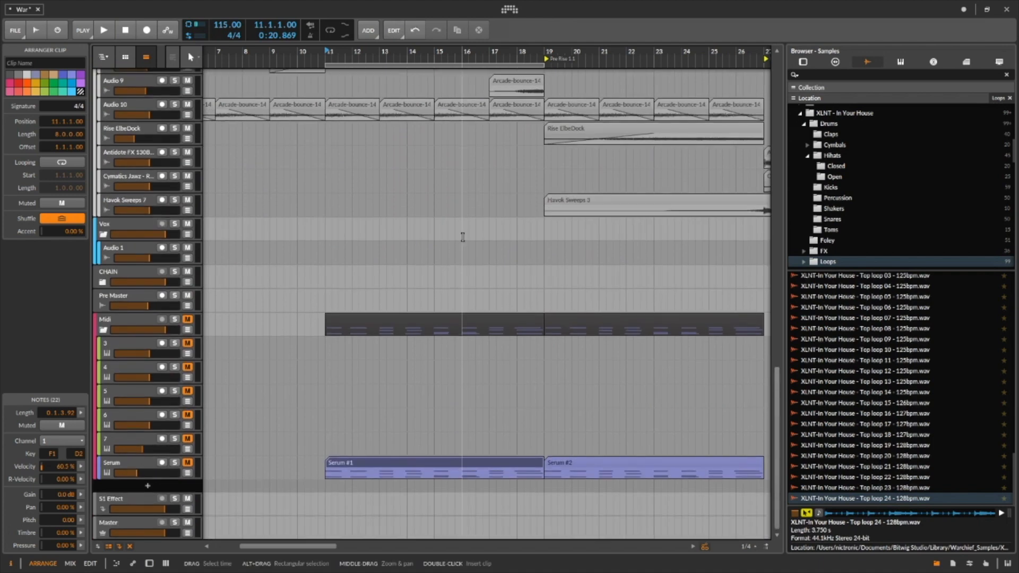
pyautogui.scroll(12, 463, 237)
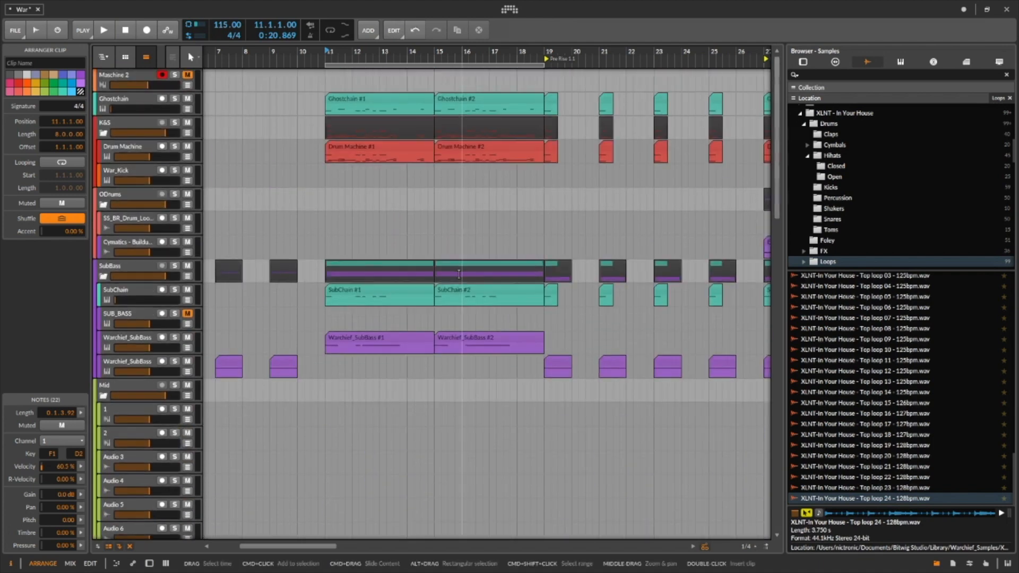
pyautogui.scroll(-6, 463, 241)
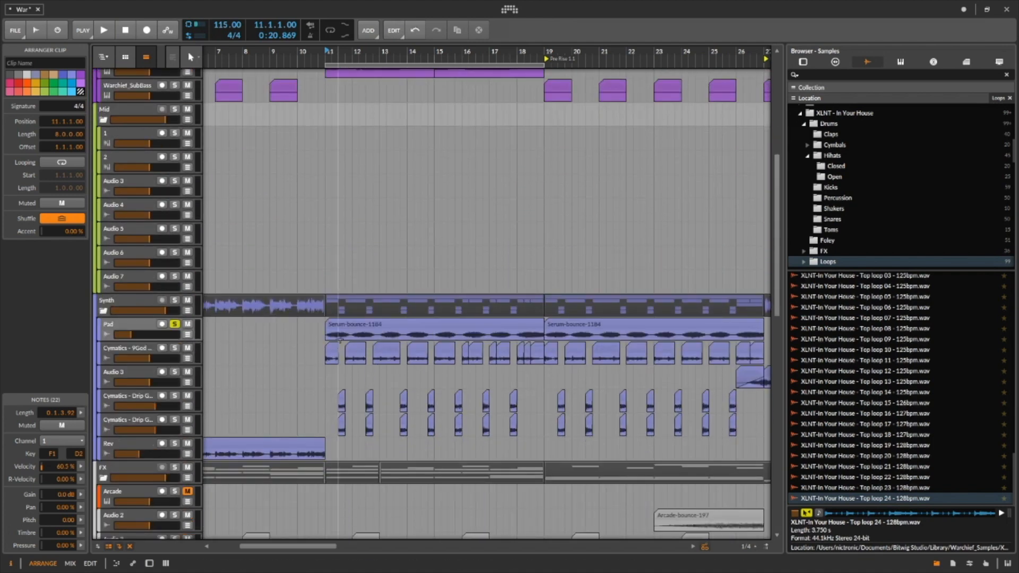
pyautogui.click(323, 337)
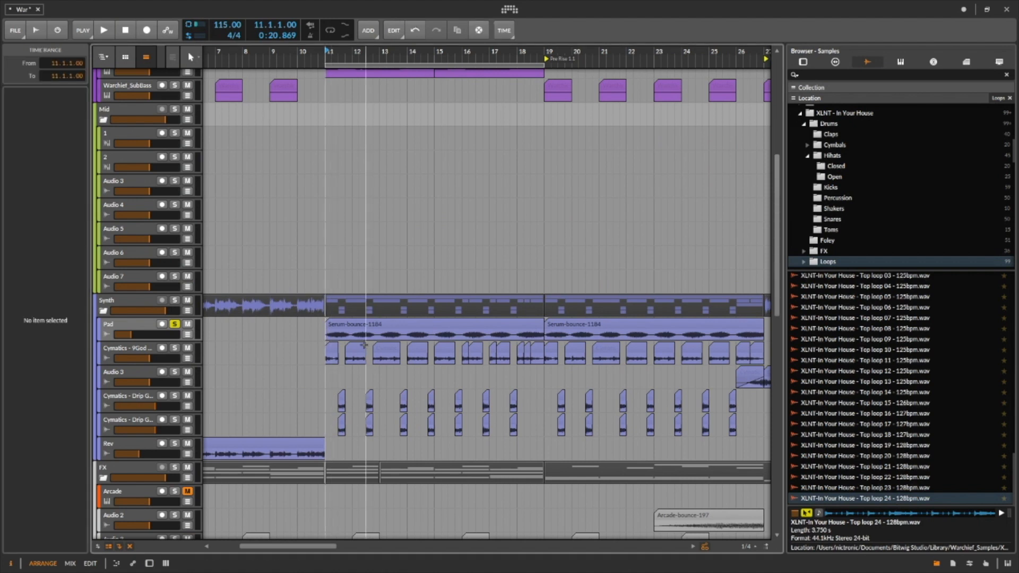
pyautogui.press('space')
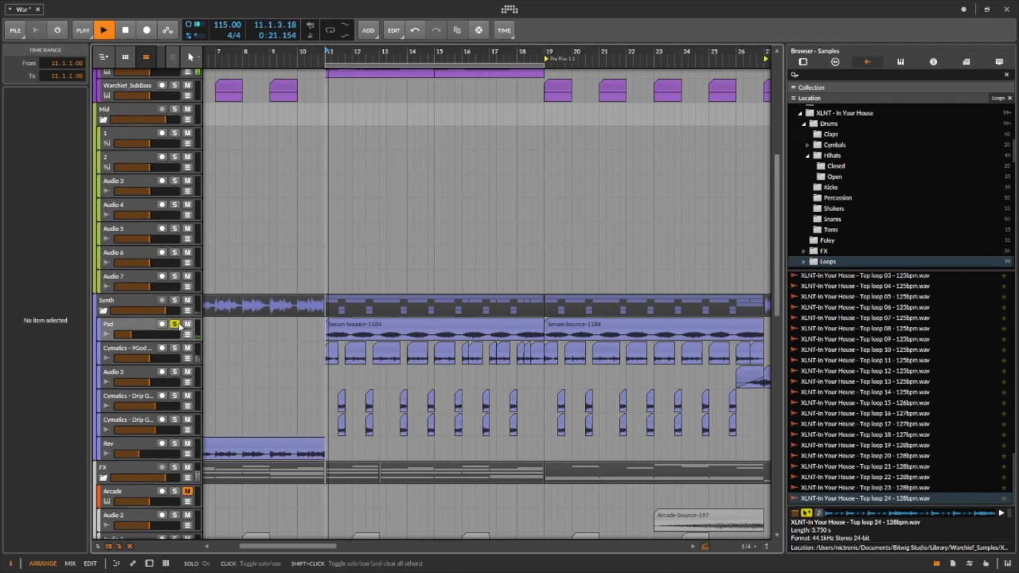
# Set the Pad track's volume to -10 dB.
pyautogui.doubleClick(133, 334)
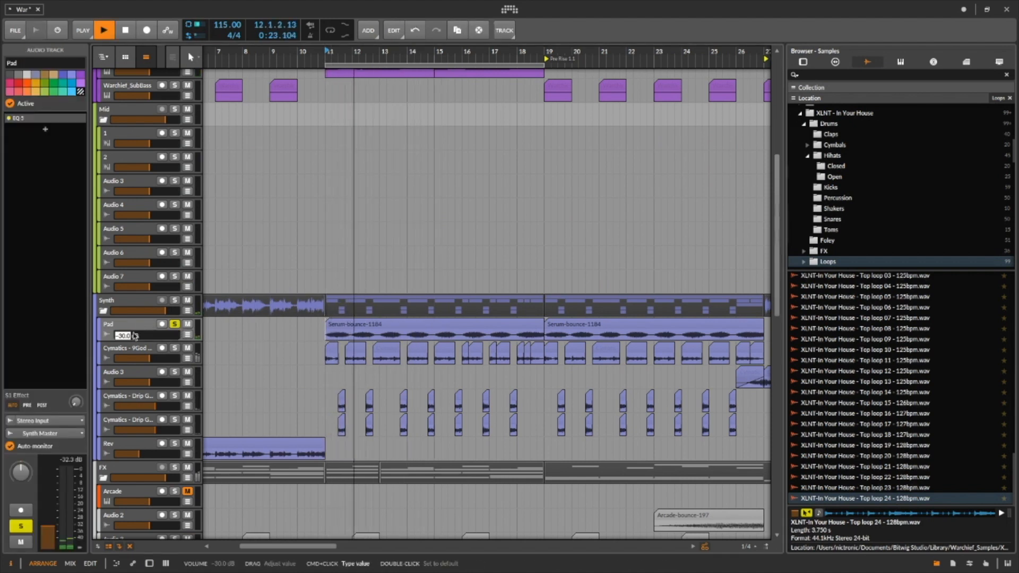
pyautogui.write('-10')
pyautogui.press('Return')
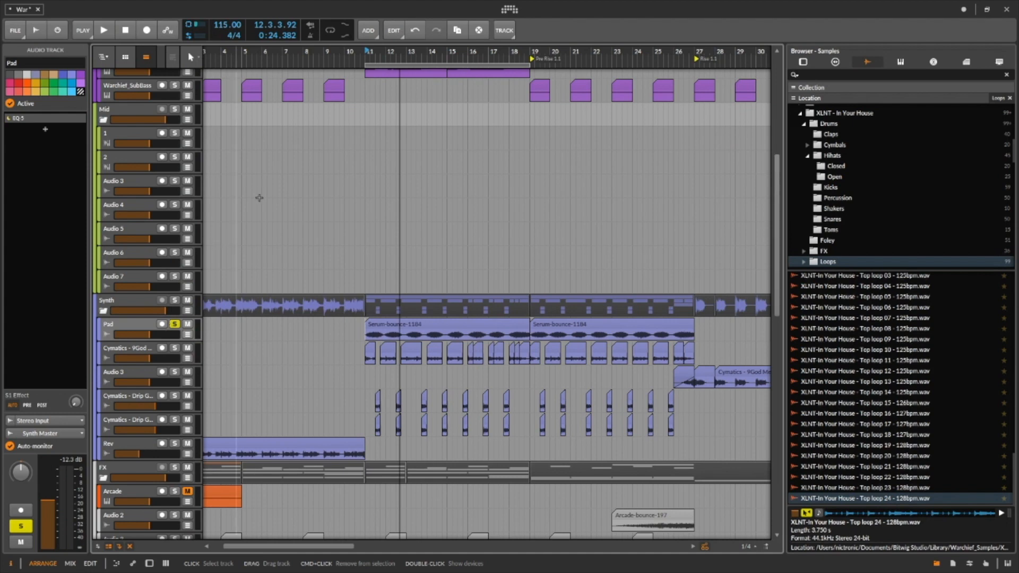
# Review the tracks around the Pad and set the playback start to bar 11 on its first Serum-bounce clip.
pyautogui.scroll(5, 402, 280)
pyautogui.scroll(-5, 403, 330)
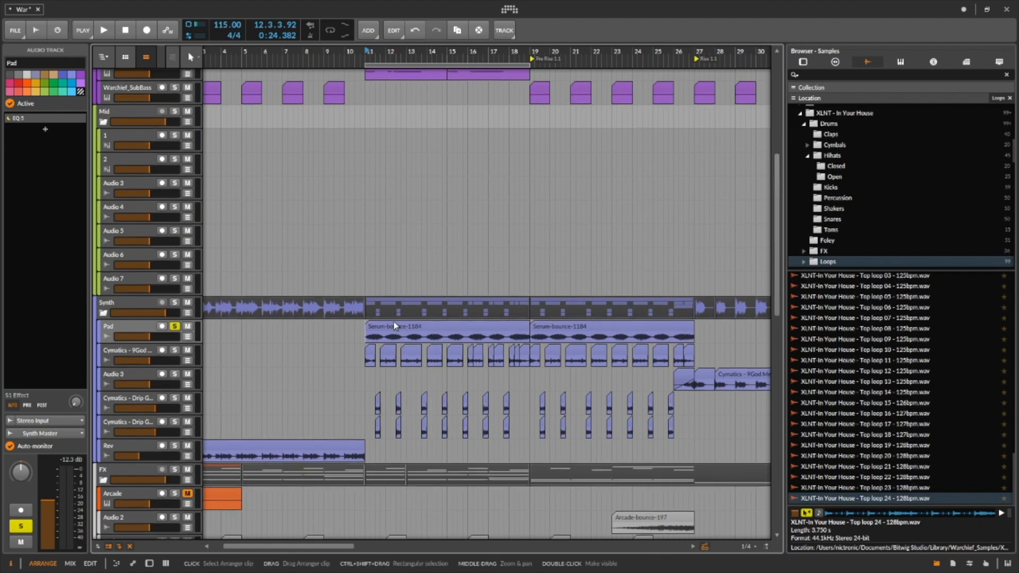
pyautogui.scroll(6, 387, 305)
pyautogui.scroll(-6, 386, 305)
pyautogui.click(370, 330)
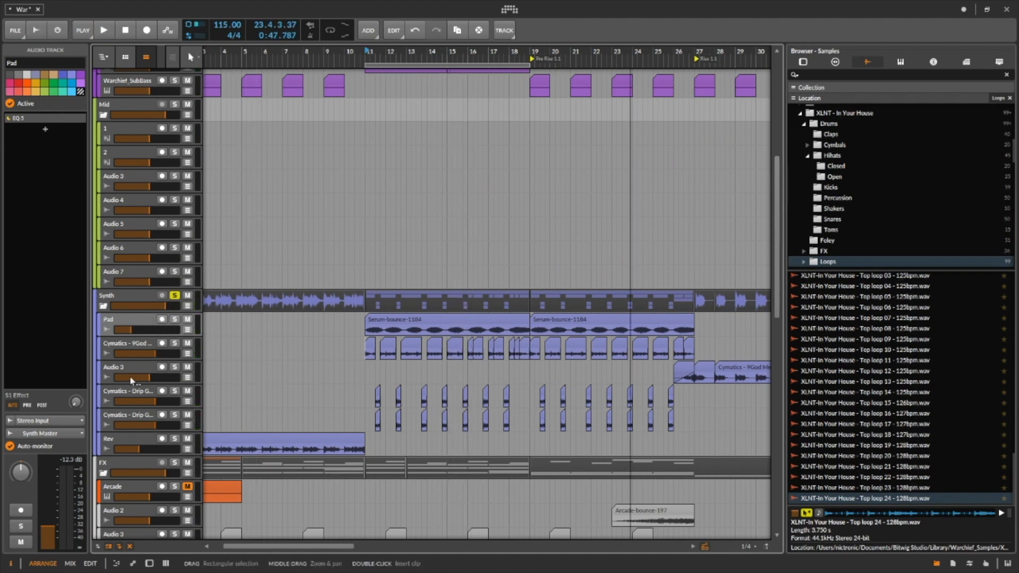
# Show the Cymatics 9God track's devices, enable SerumFX and play the loop.
pyautogui.doubleClick(138, 345)
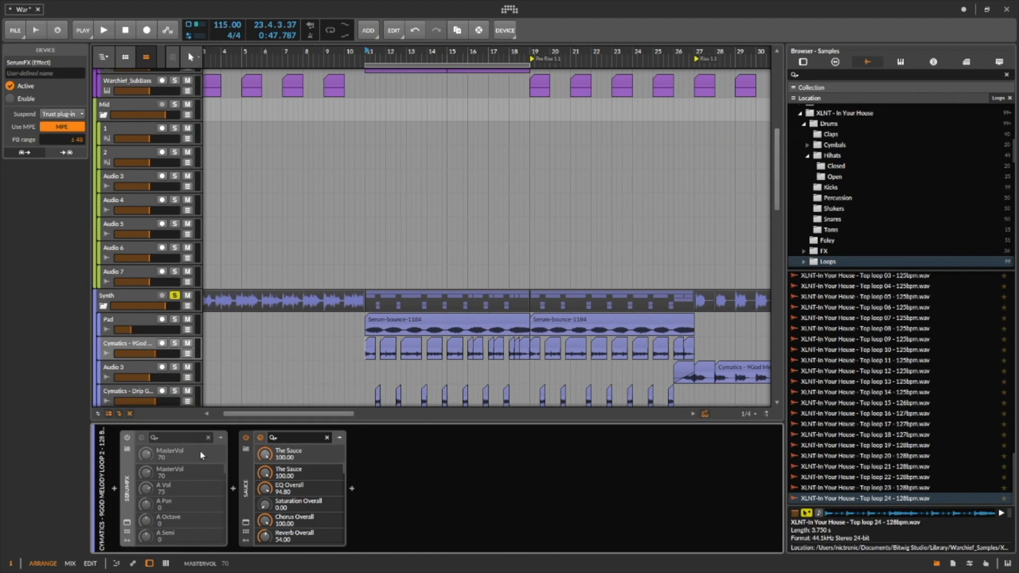
pyautogui.press('space')
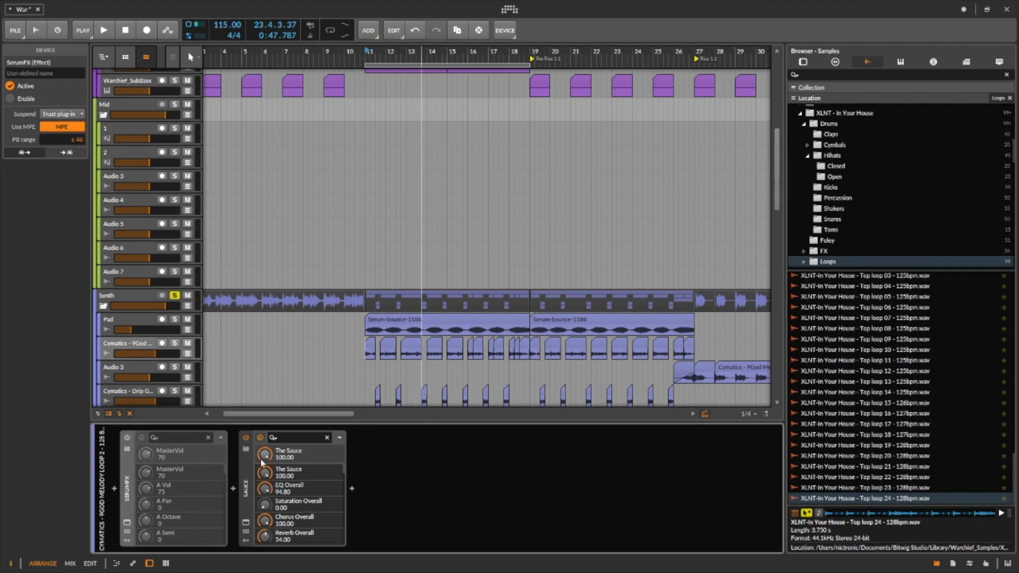
pyautogui.click(127, 439)
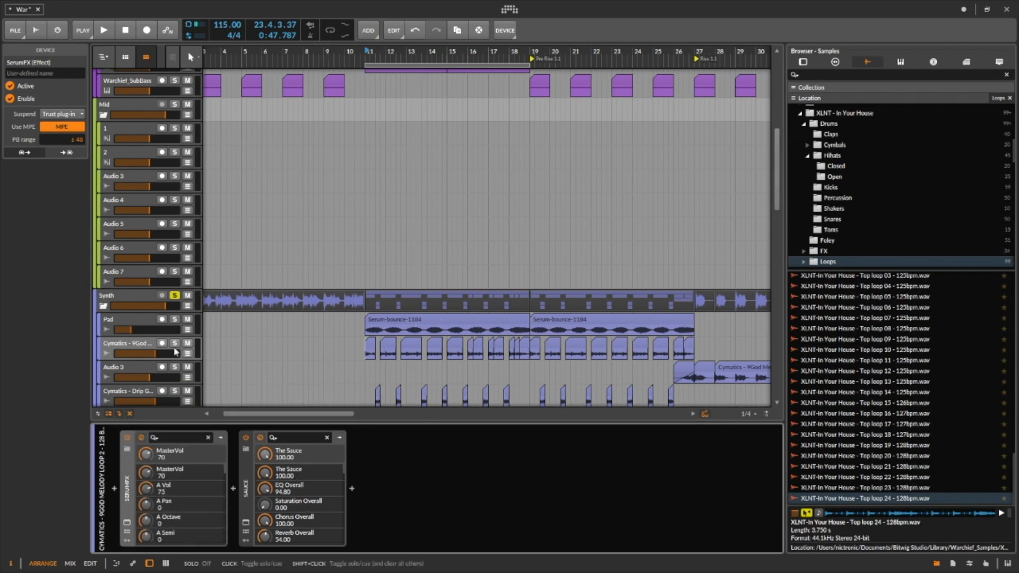
pyautogui.press('space')
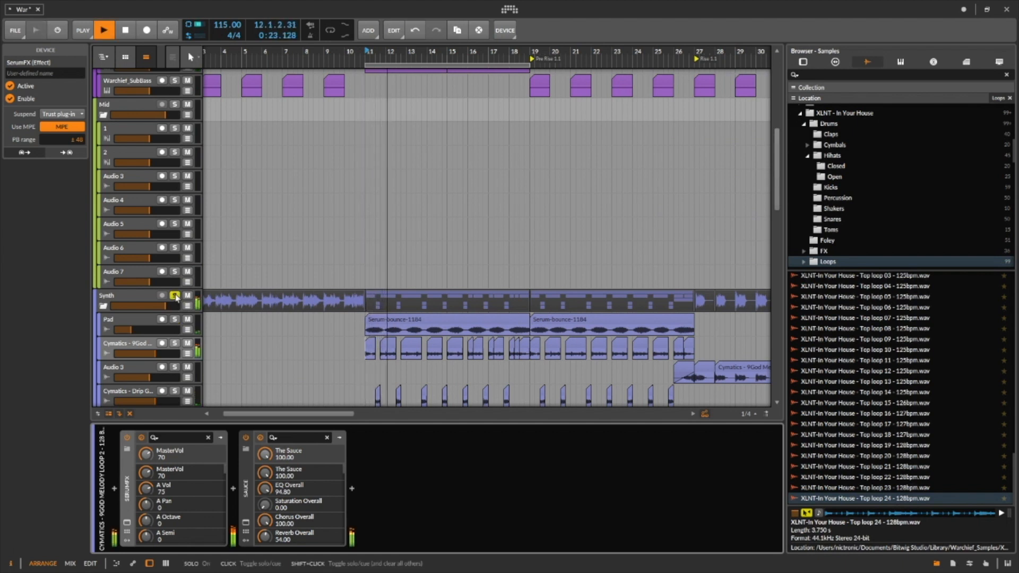
# Set the Cymatics 9God track's volume to -8 dB.
pyautogui.keyDown('super'); pyautogui.click(156, 355); pyautogui.keyUp('super')
pyautogui.write('-8')
pyautogui.press('Return')
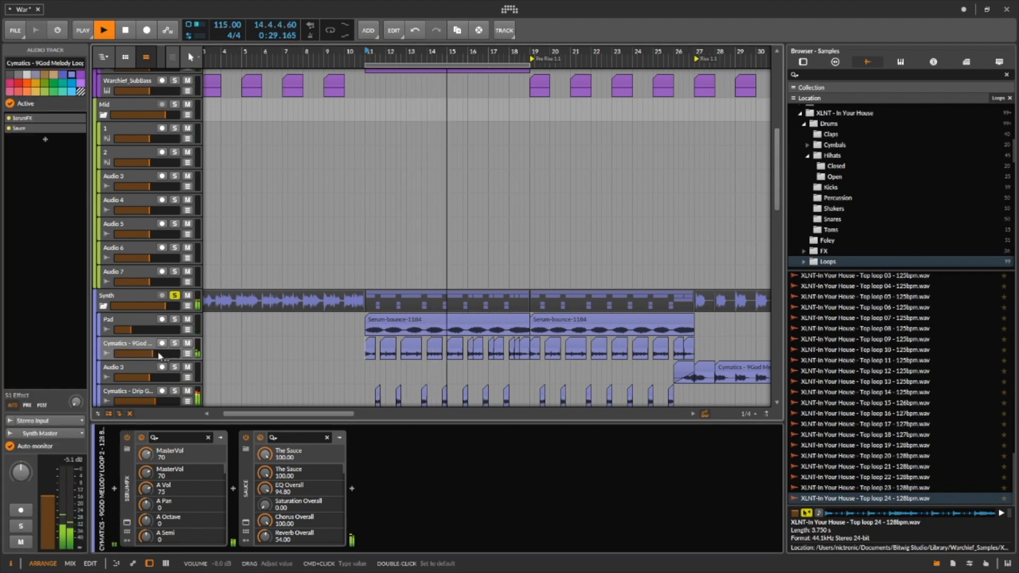
# Zoom in on the melody transition around bar 27 and play the Synth group from position 26.3.
pyautogui.hscroll(10, 237, 352)
pyautogui.press('space')
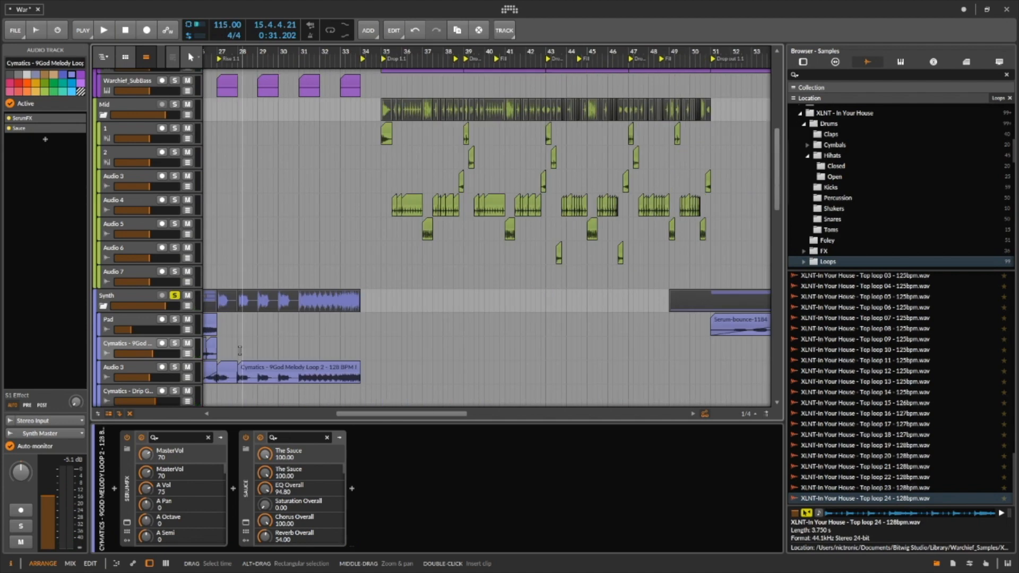
pyautogui.hscroll(-5, 240, 351)
pyautogui.moveTo(486, 53); pyautogui.dragTo(412, 436)
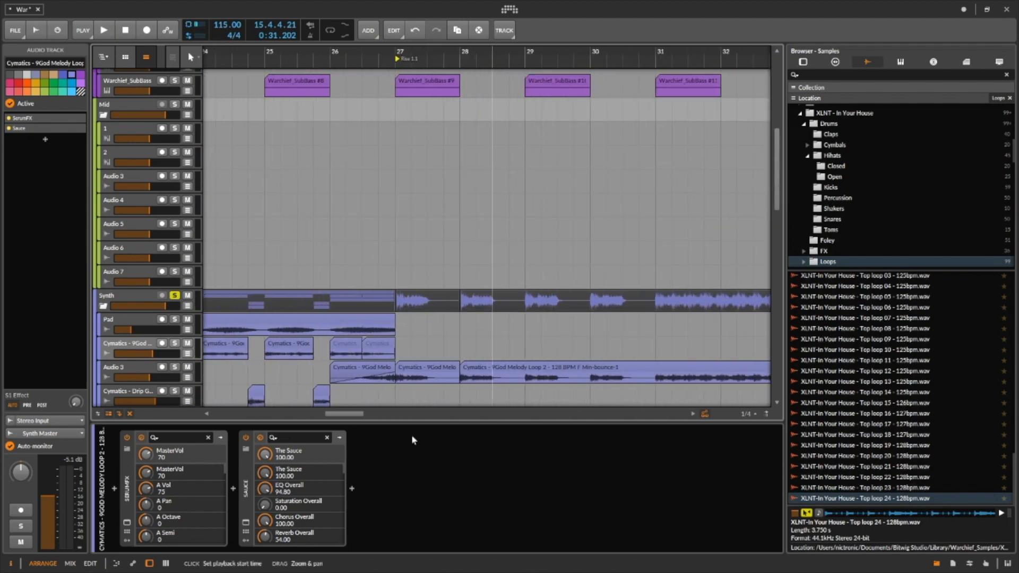
pyautogui.click(375, 344)
pyautogui.click(371, 354)
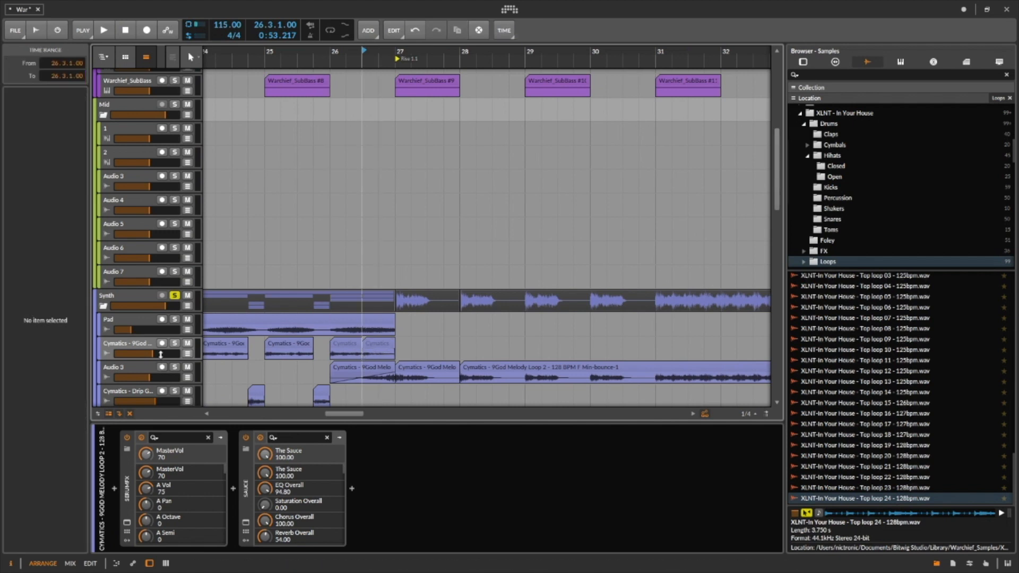
pyautogui.press('space')
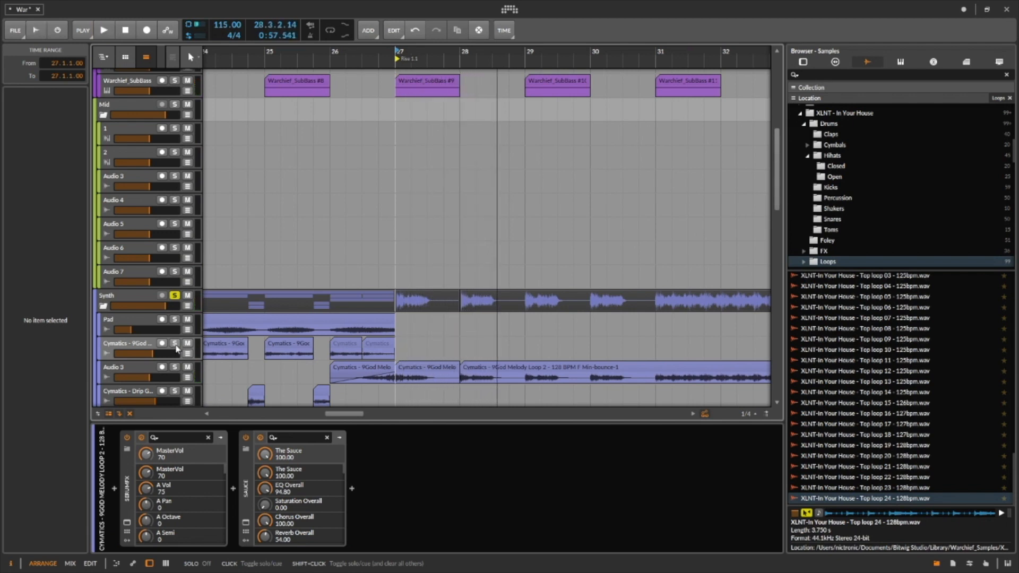
# Audition the soloed Audio 3 track in the Synth group from its fade-in clip at bar 26.
pyautogui.hscroll(-3, 419, 323)
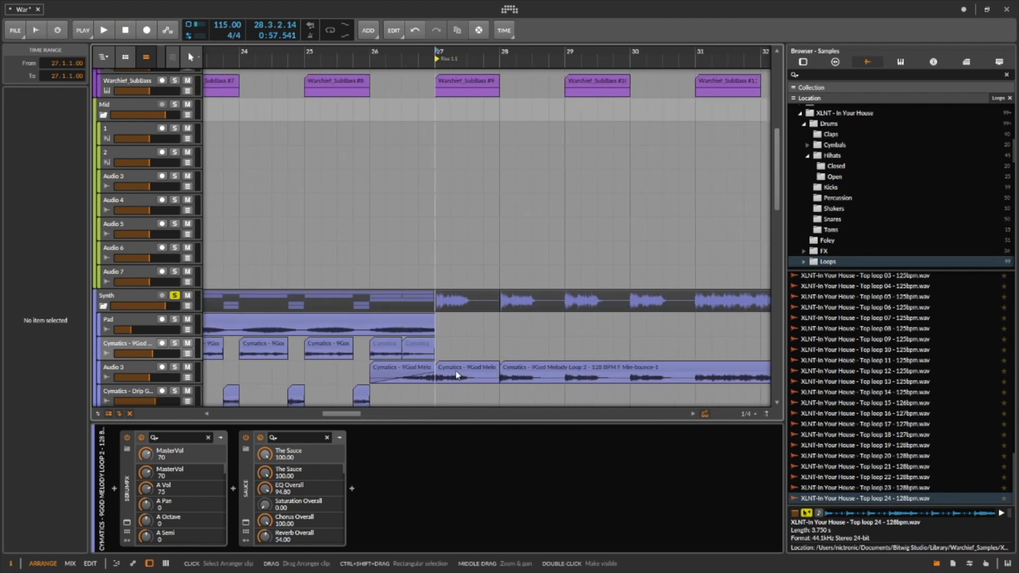
pyautogui.click(374, 375)
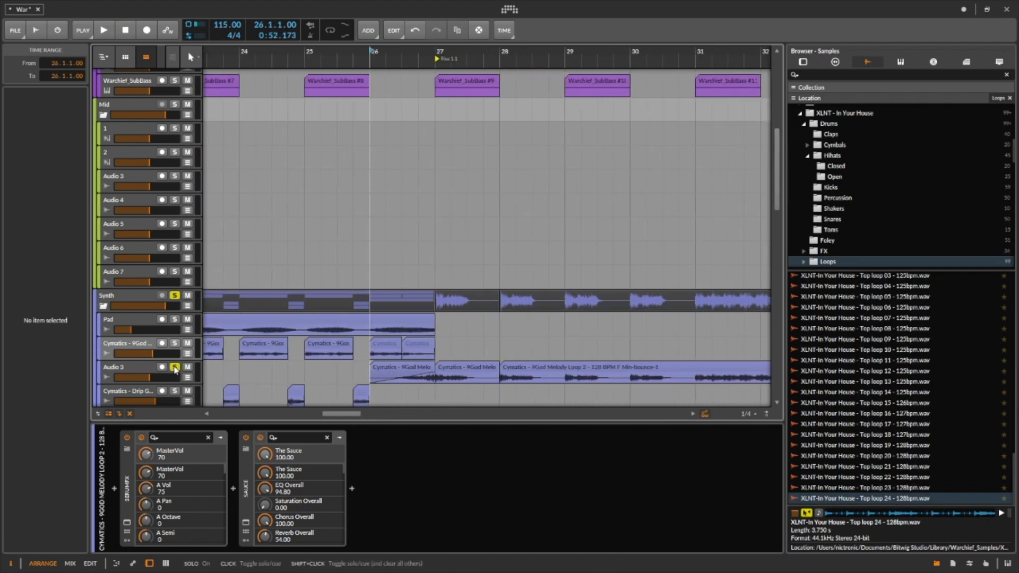
pyautogui.press('space')
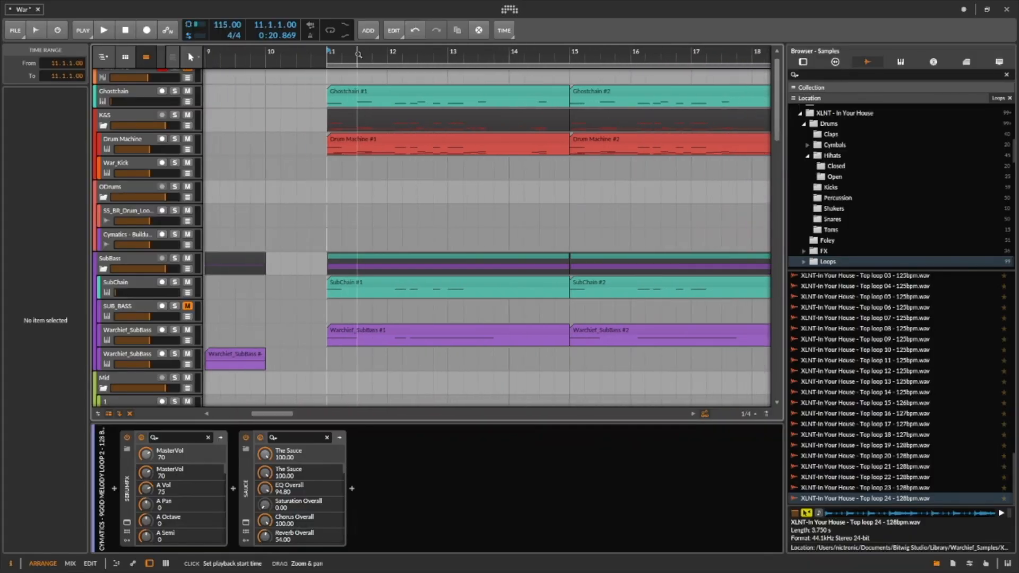
# Select the Drum Machine track and solo its War_Kick pad and the first Cymatics pad in the lowest row.
pyautogui.click(140, 143)
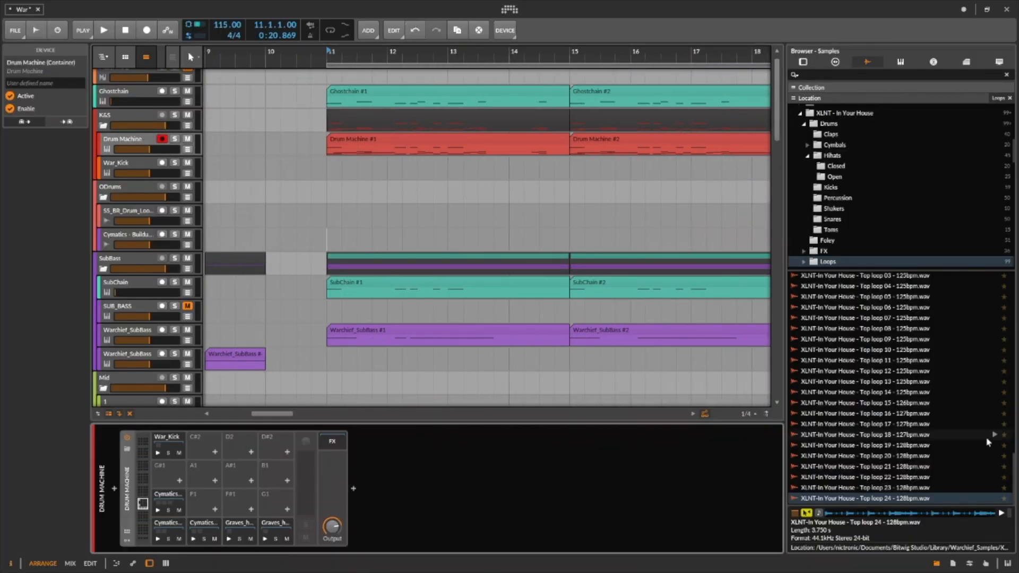
pyautogui.click(169, 454)
pyautogui.click(169, 539)
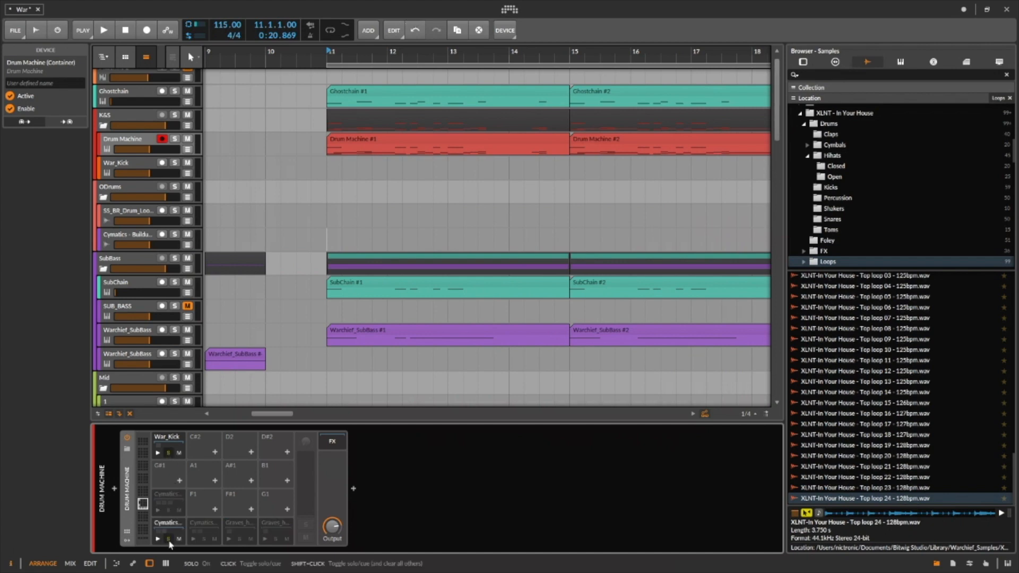
# Select all Drum Machine clips across the whole arrangement, check their Bounce option, and return to the track's devices.
pyautogui.moveTo(479, 53); pyautogui.dragTo(271, 51)
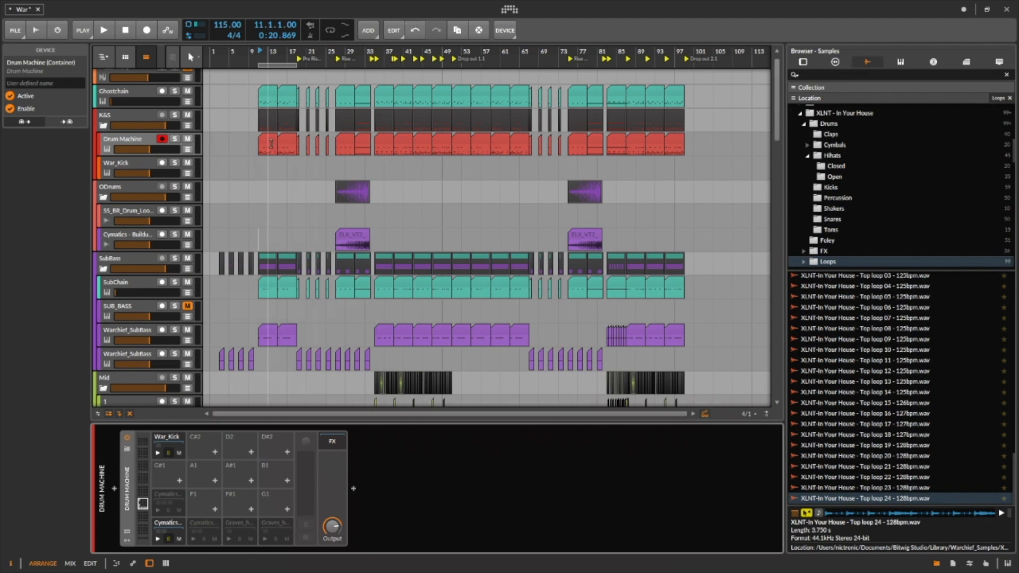
pyautogui.click(272, 147)
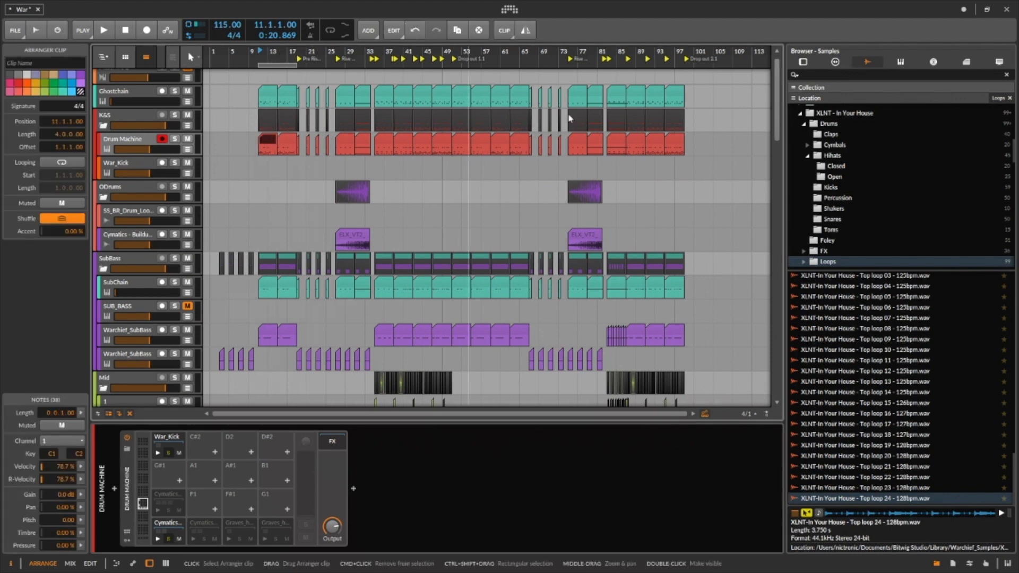
pyautogui.keyDown('shift'); pyautogui.click(672, 144); pyautogui.keyUp('shift')
pyautogui.rightClick(672, 144)
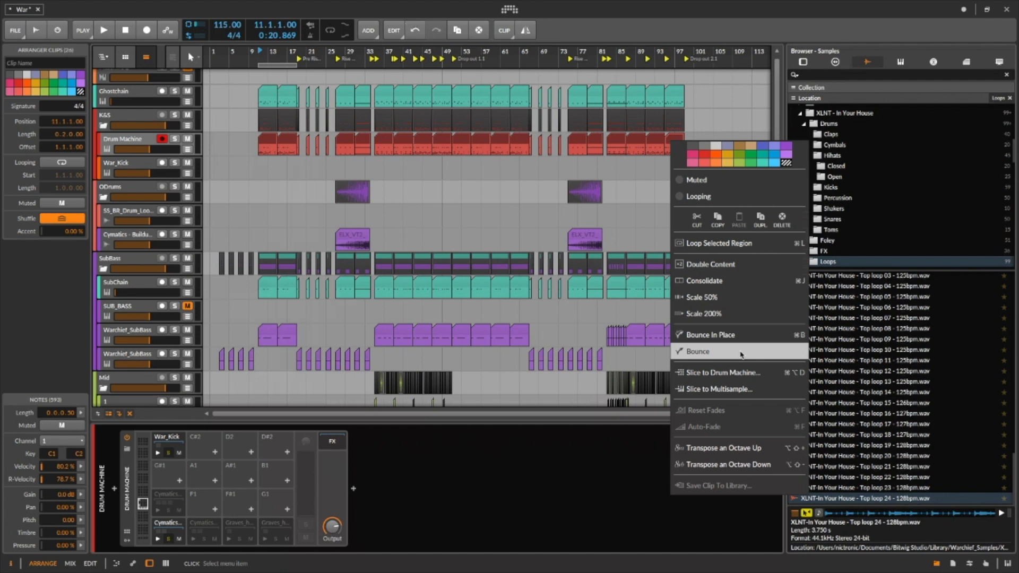
pyautogui.click(148, 137)
pyautogui.doubleClick(148, 138)
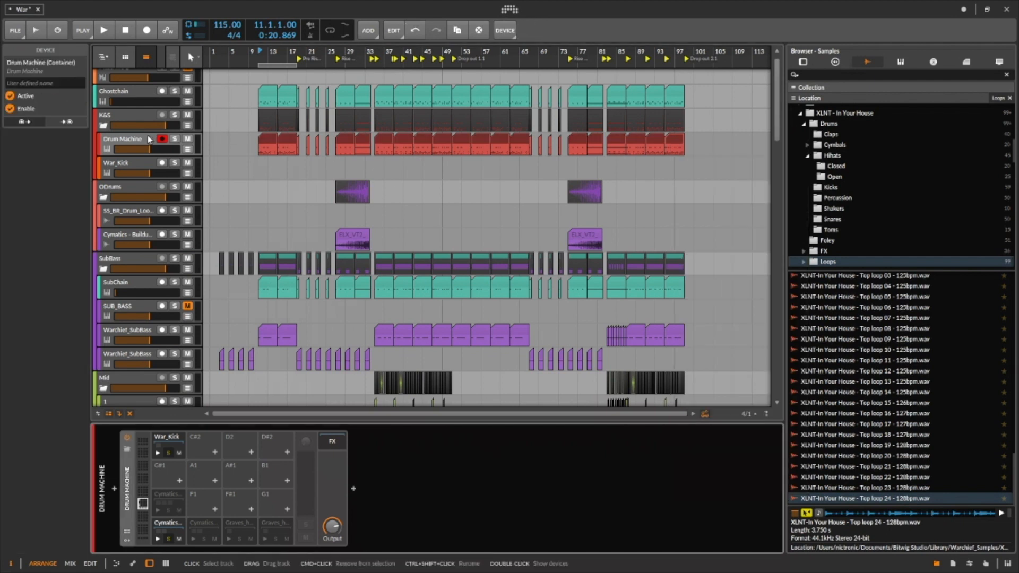
# Turn off solo on the lowest-row Cymatics pad and the War_Kick pad of the Drum Machine.
pyautogui.click(168, 539)
pyautogui.click(168, 453)
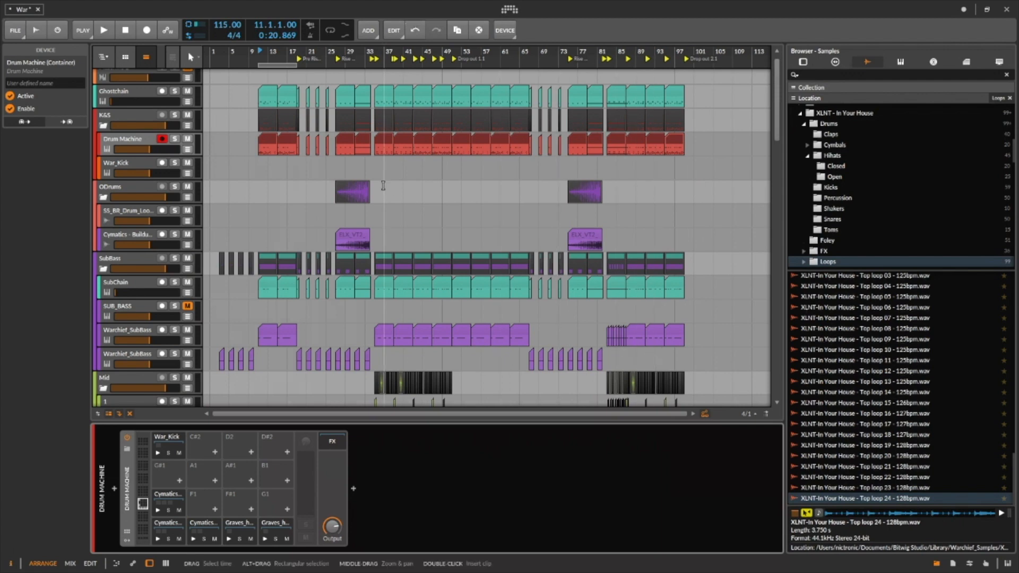
# Zoom in on the Rise section and play the arrangement from bar 27 through the snare build-up.
pyautogui.scroll(-5, 366, 197)
pyautogui.scroll(5, 366, 159)
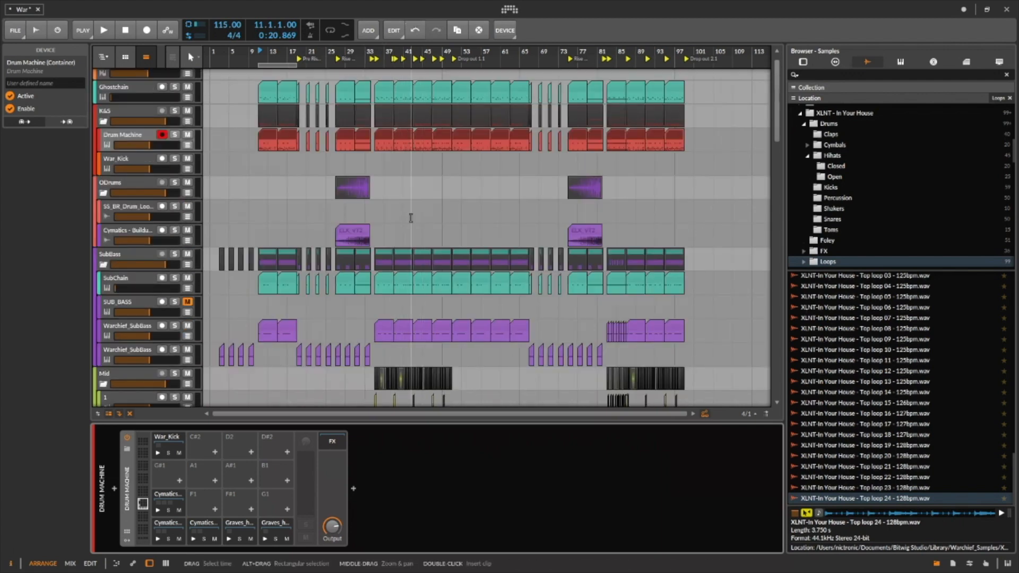
pyautogui.moveTo(355, 53); pyautogui.dragTo(450, 95)
pyautogui.click(315, 219)
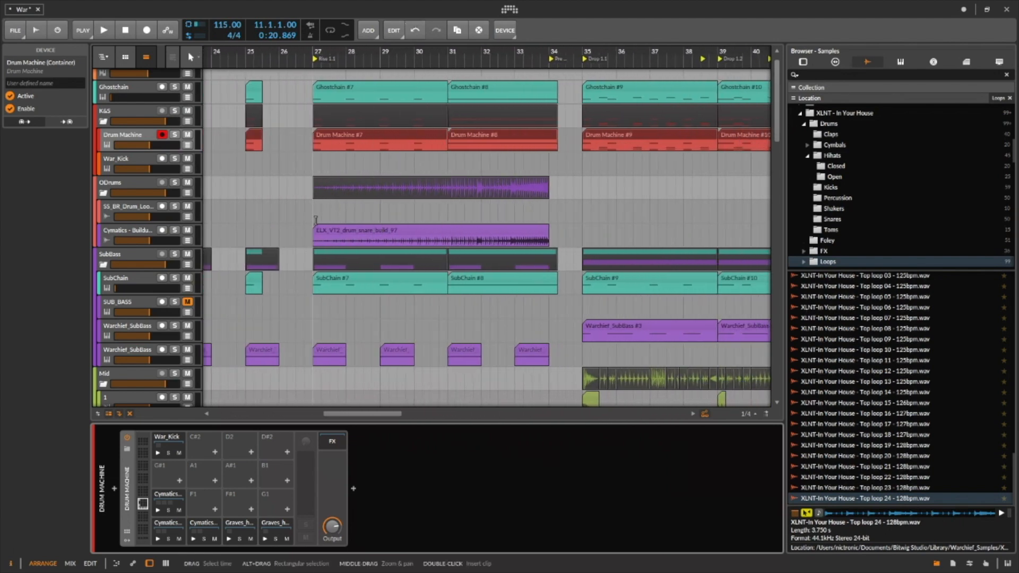
pyautogui.press('space')
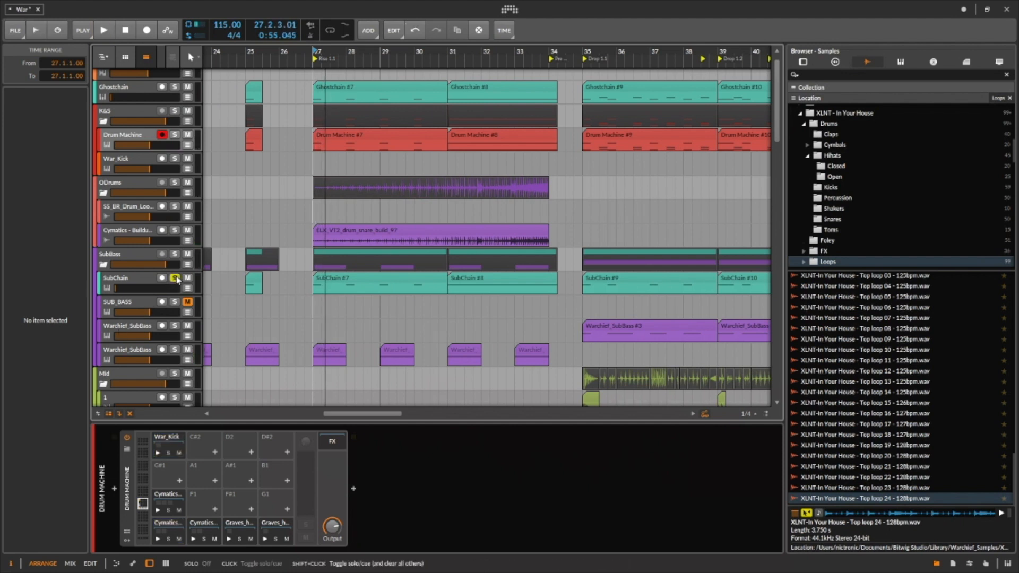
pyautogui.press('space')
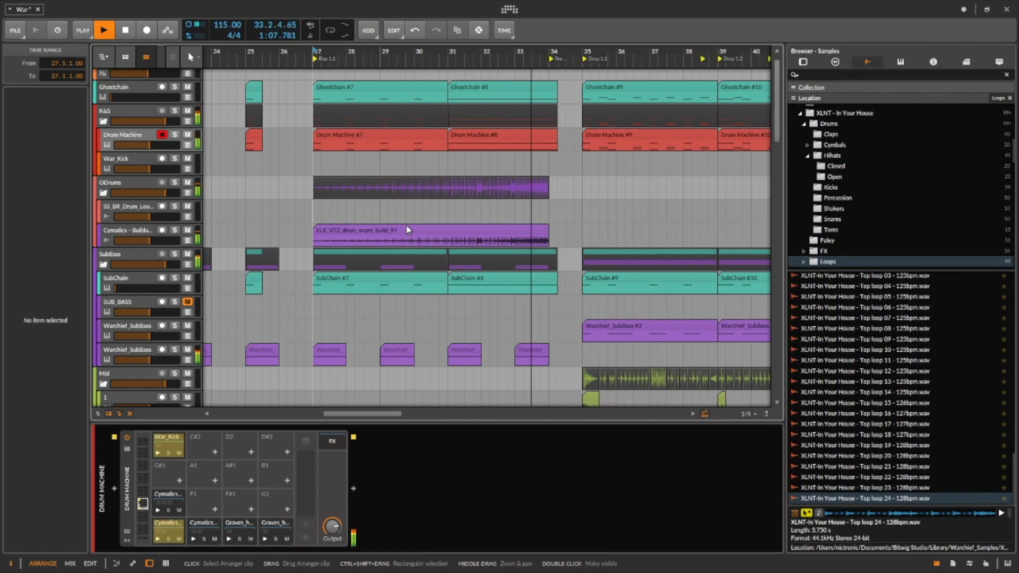
pyautogui.press('space')
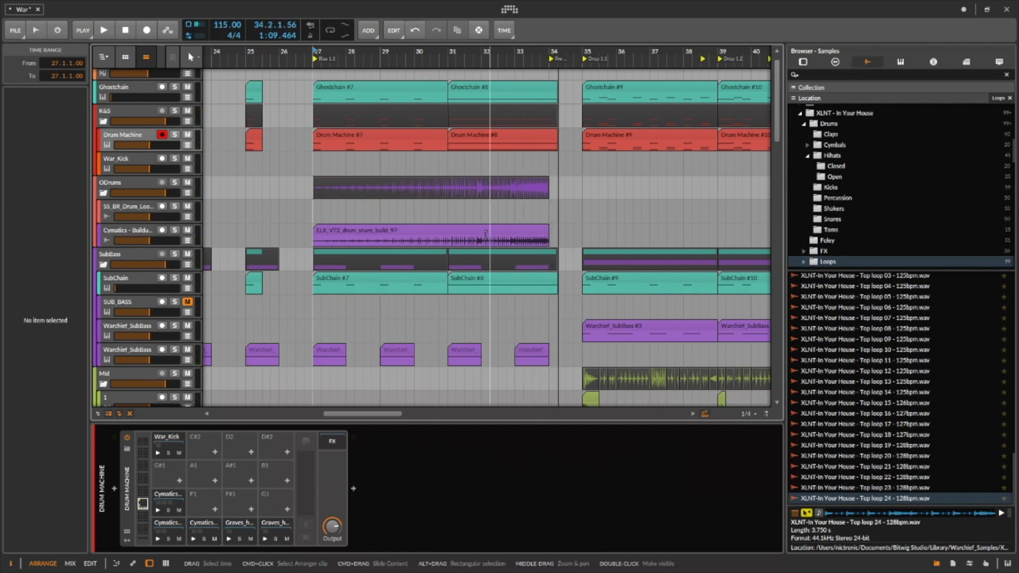
# Solo the Cymatics build-up track and briefly play it from position 30.4.
pyautogui.click(488, 234)
pyautogui.click(175, 231)
pyautogui.click(448, 240)
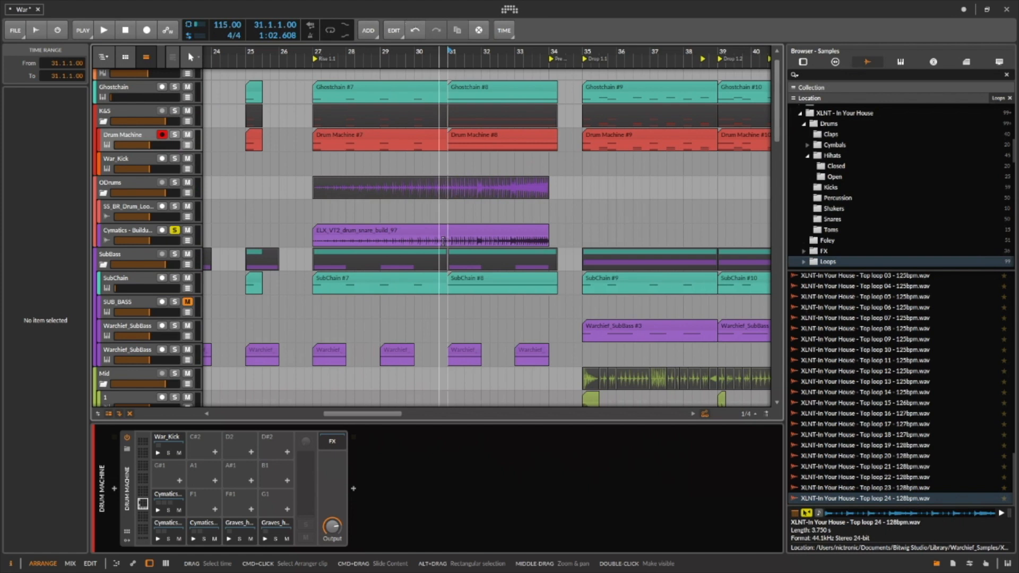
pyautogui.click(443, 241)
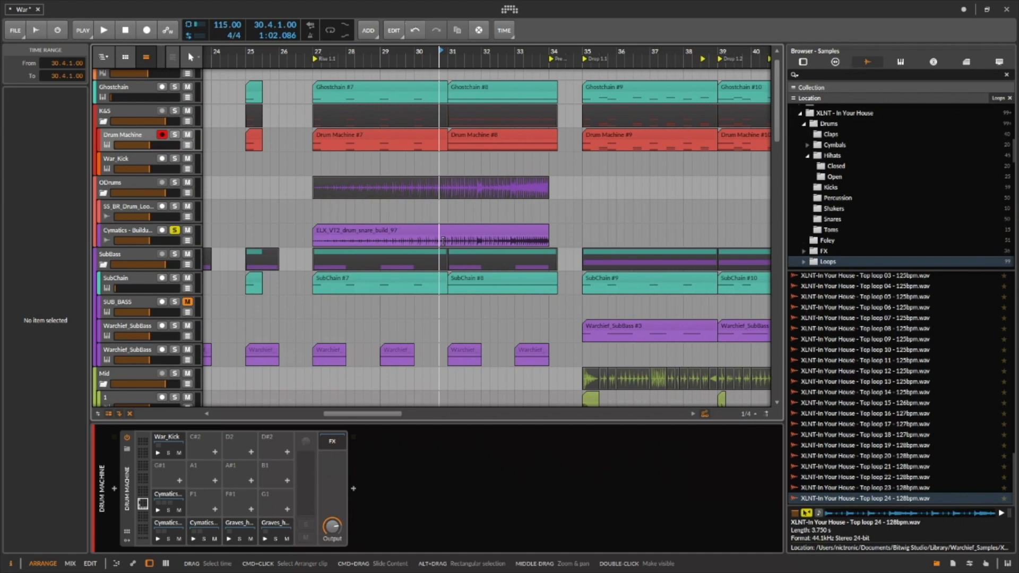
pyautogui.press('space')
pyautogui.press('space')
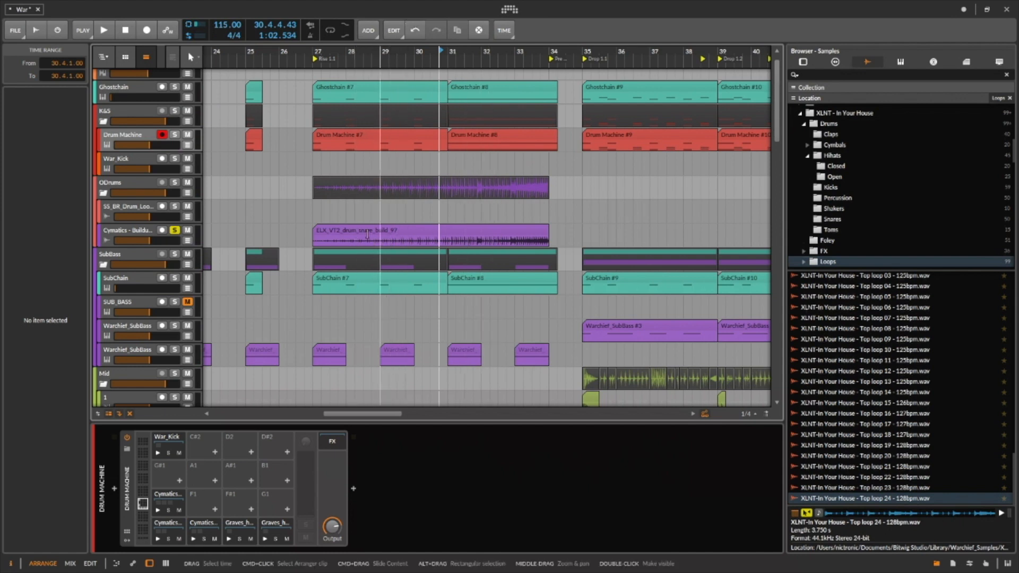
# Audition the ELX_VT2_drum_snare_build_97 clip from bar 27, jumping ahead to bar 31 during playback.
pyautogui.click(409, 231)
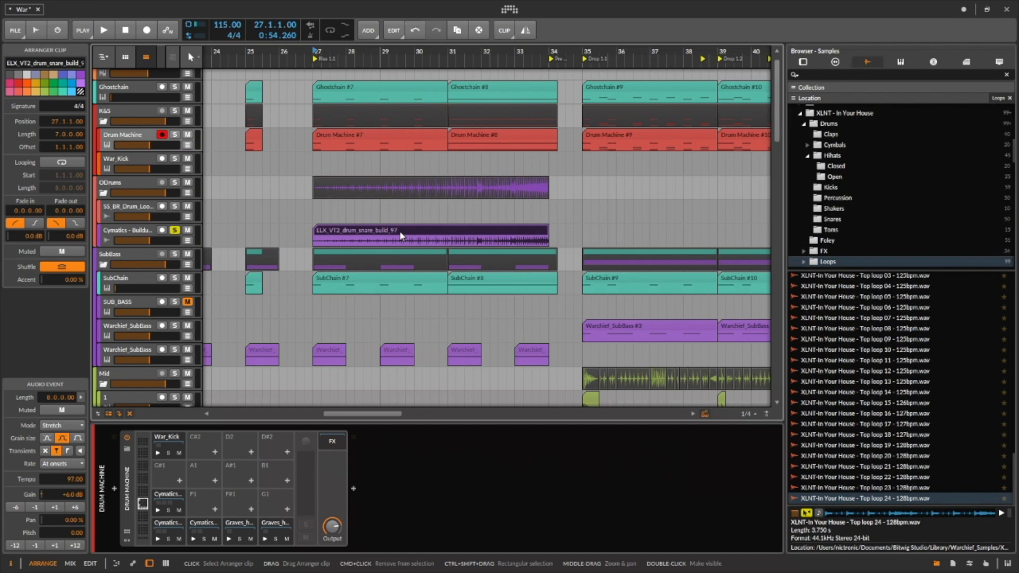
pyautogui.press('space')
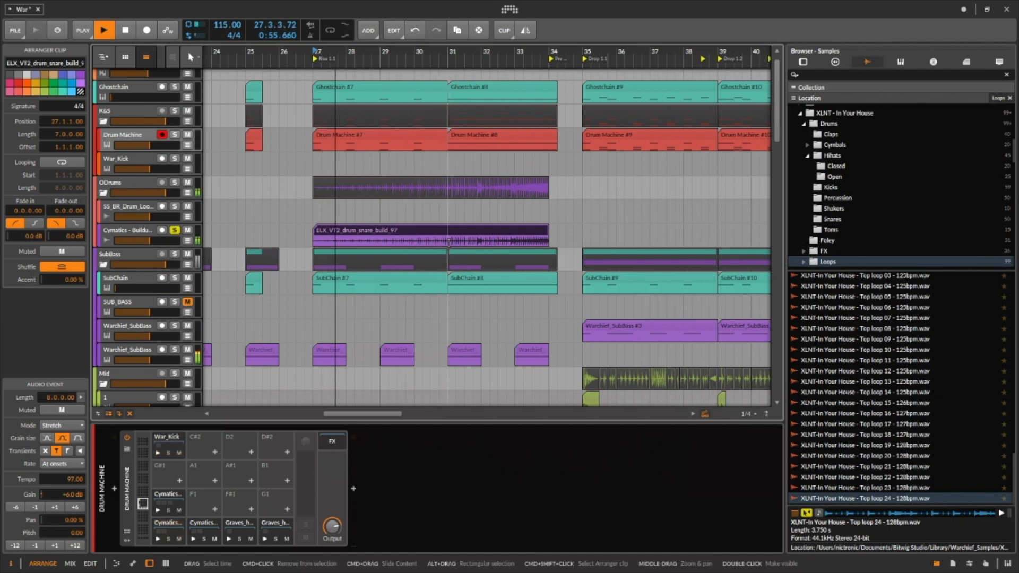
pyautogui.click(445, 248)
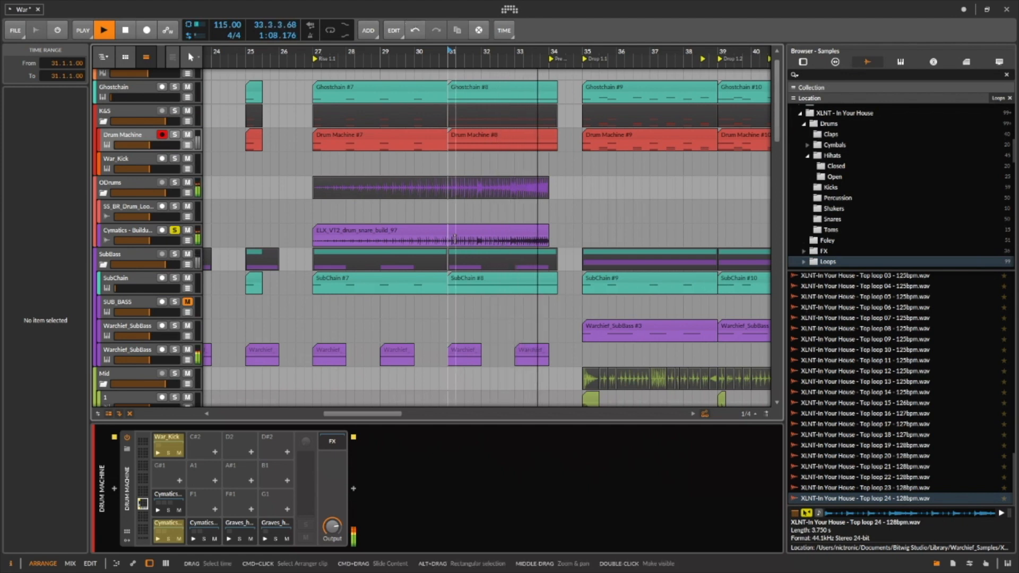
pyautogui.press('space')
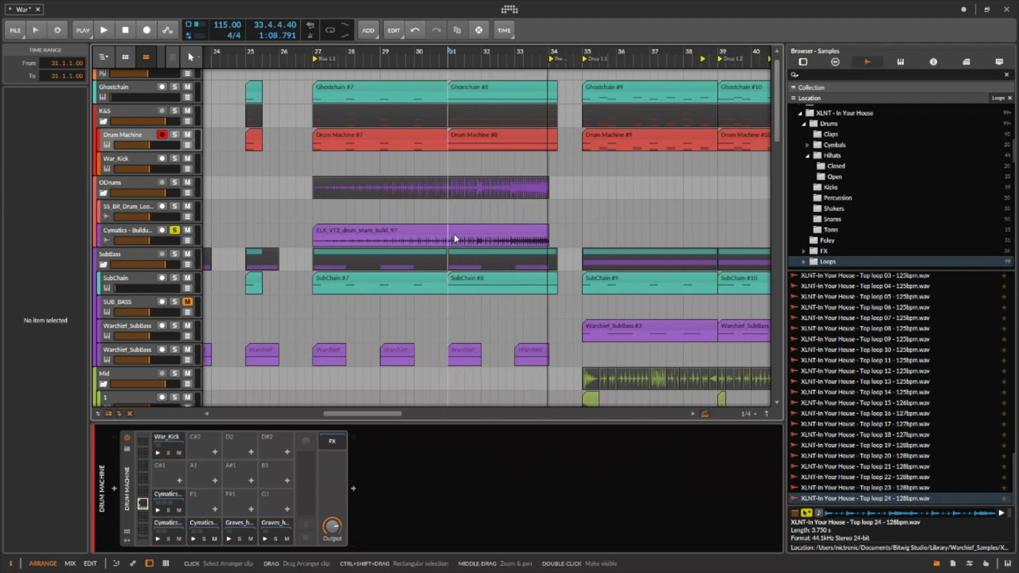
pyautogui.scroll(-2, 458, 236)
pyautogui.scroll(3, 465, 234)
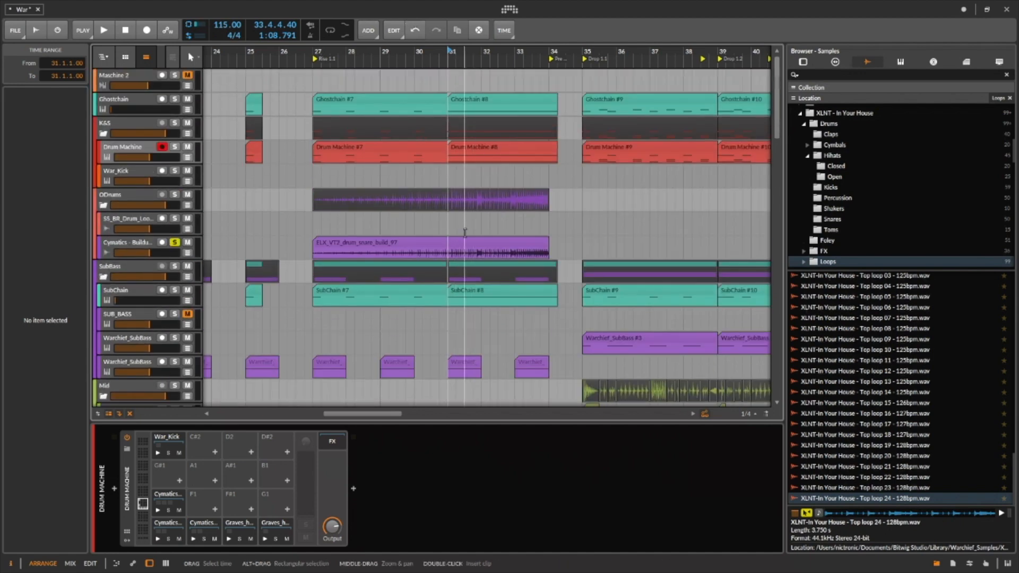